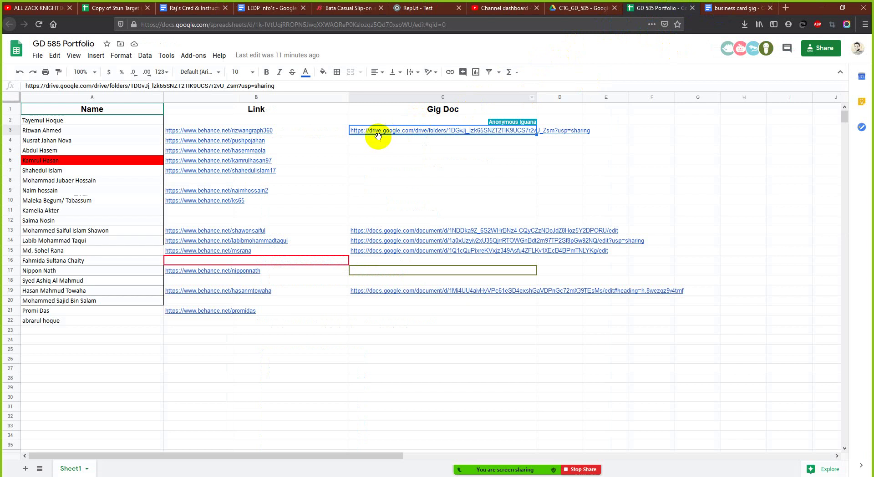
- Open the business card gig document linked from row 3 and review its gig titles and Fiverr links
{"action": "left_click", "coordinate": [372, 132]}
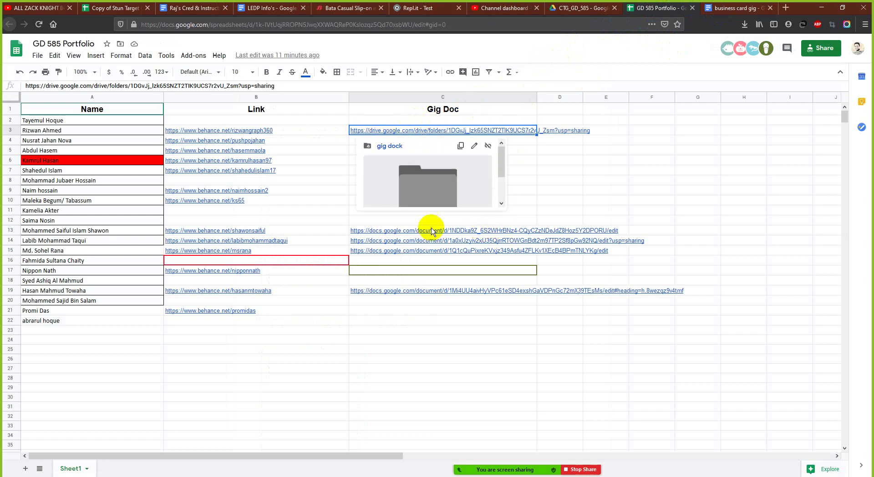
{"action": "left_click", "coordinate": [724, 8]}
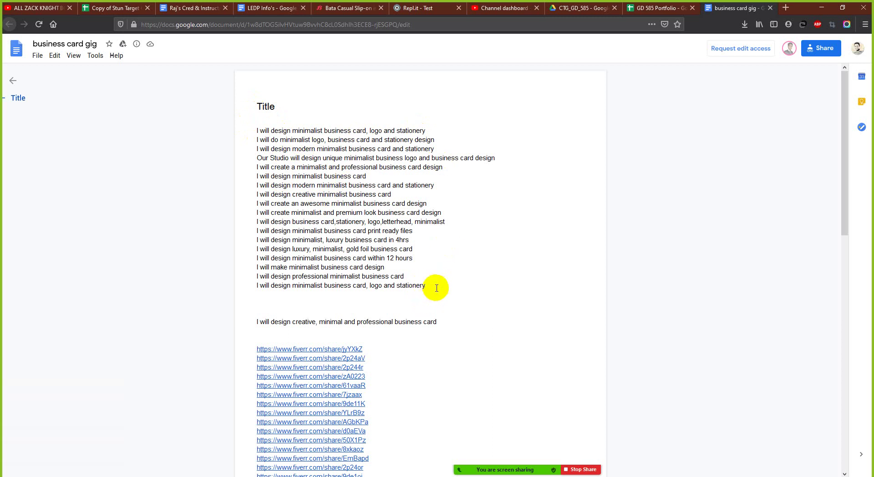
{"action": "left_click_drag", "start_coordinate": [436, 288], "coordinate": [257, 122]}
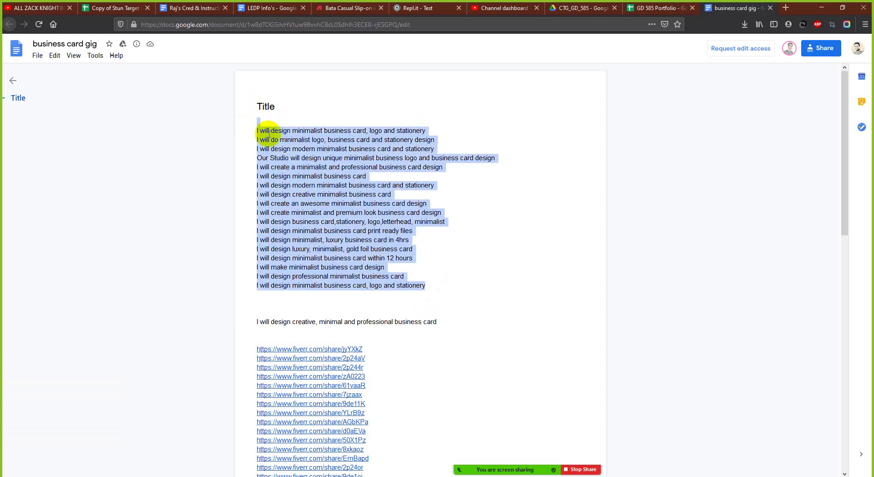
{"action": "scroll", "coordinate": [340, 231], "scroll_direction": "down", "scroll_amount": 5}
{"action": "scroll", "coordinate": [341, 231], "scroll_direction": "up", "scroll_amount": 1}
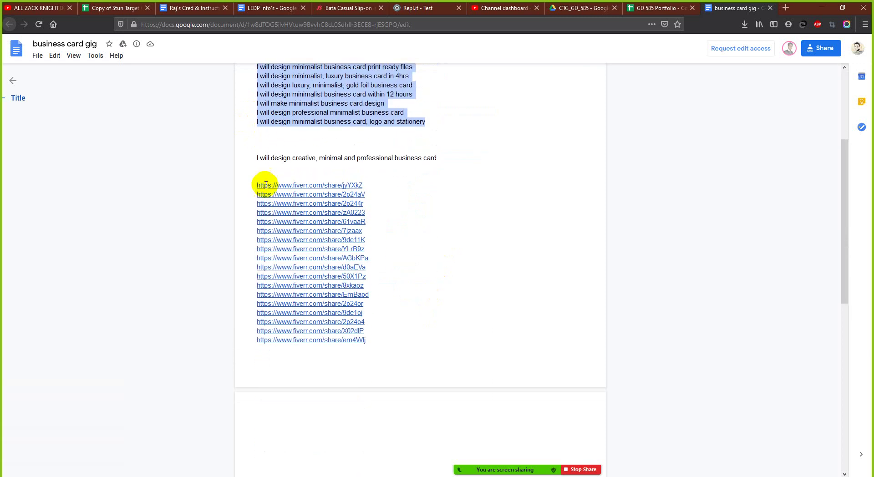
{"action": "left_click_drag", "start_coordinate": [265, 159], "coordinate": [370, 232]}
{"action": "scroll", "coordinate": [396, 267], "scroll_direction": "down", "scroll_amount": 2}
{"action": "scroll", "coordinate": [399, 263], "scroll_direction": "down", "scroll_amount": 7}
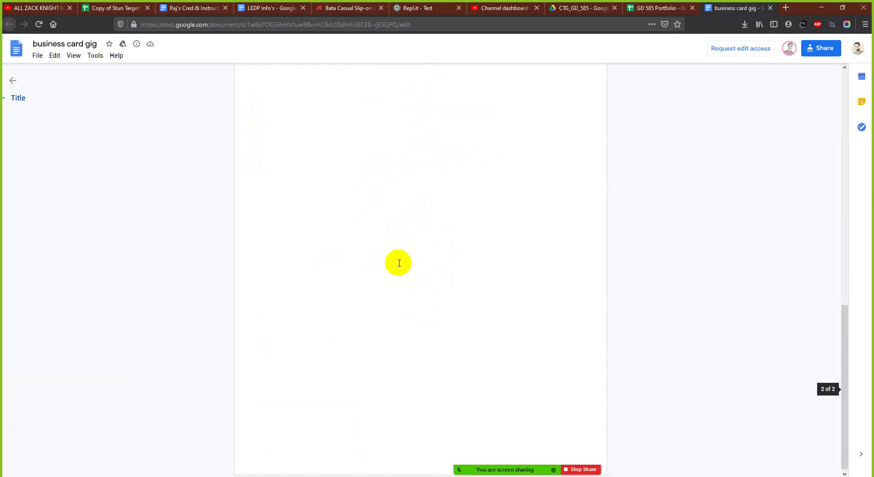
{"action": "scroll", "coordinate": [400, 260], "scroll_direction": "up", "scroll_amount": 12}
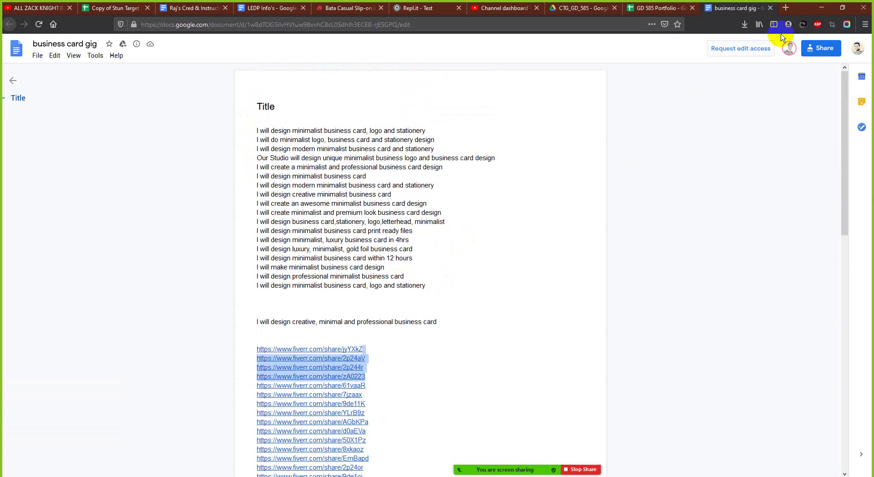
- Highlight the list of minimalist business card gig titles under the Title heading and close the document
{"action": "left_click", "coordinate": [474, 315]}
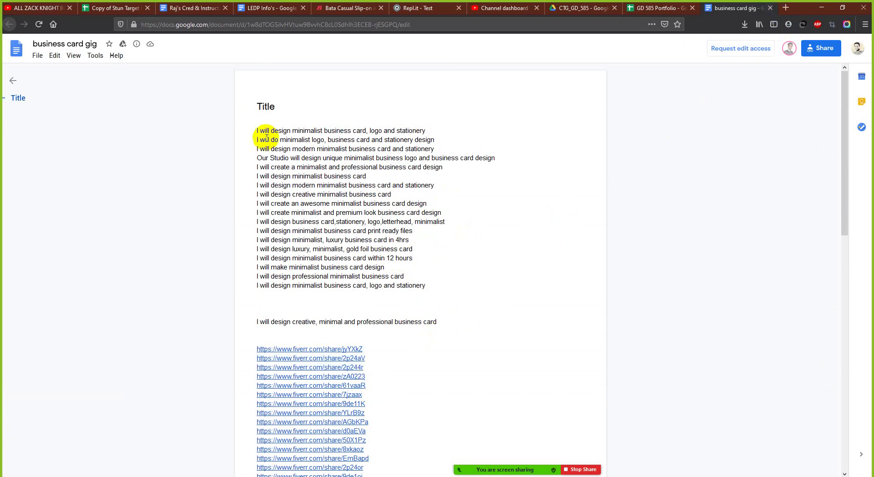
{"action": "left_click_drag", "start_coordinate": [256, 130], "coordinate": [425, 284]}
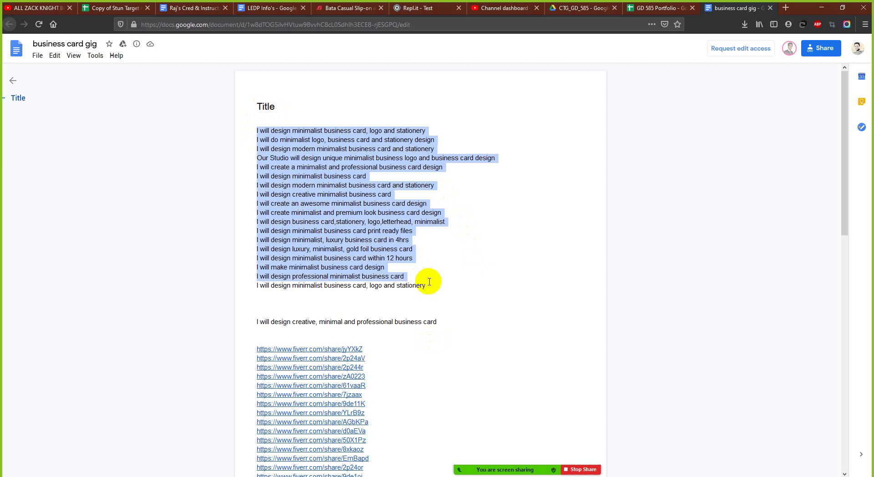
{"action": "left_click", "coordinate": [405, 284]}
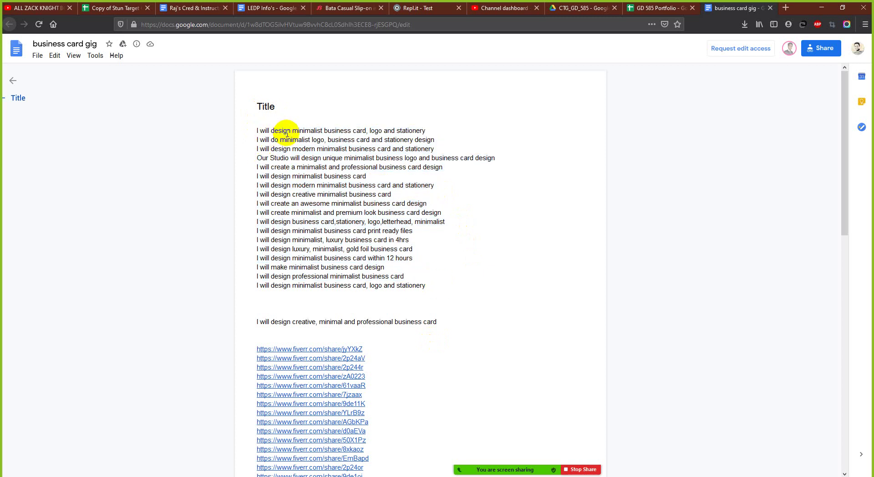
{"action": "left_click_drag", "start_coordinate": [300, 158], "coordinate": [425, 276]}
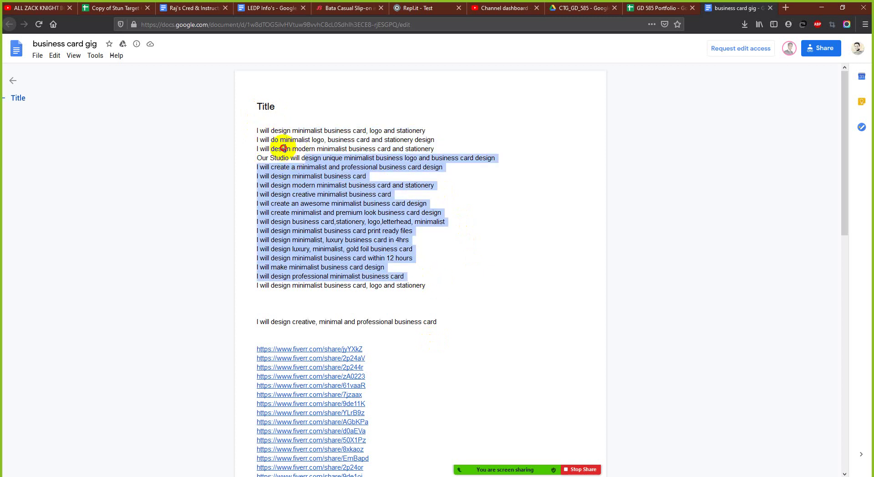
{"action": "left_click_drag", "start_coordinate": [283, 149], "coordinate": [416, 287]}
{"action": "left_click", "coordinate": [429, 281]}
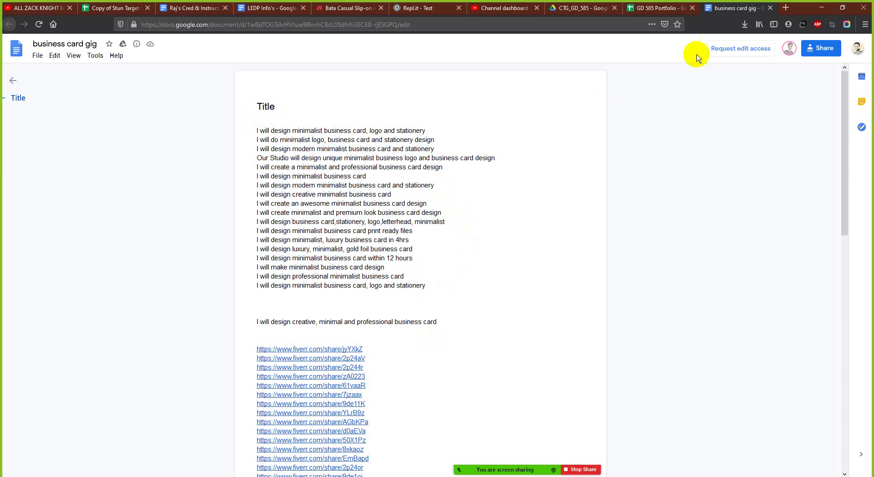
{"action": "left_click", "coordinate": [770, 9]}
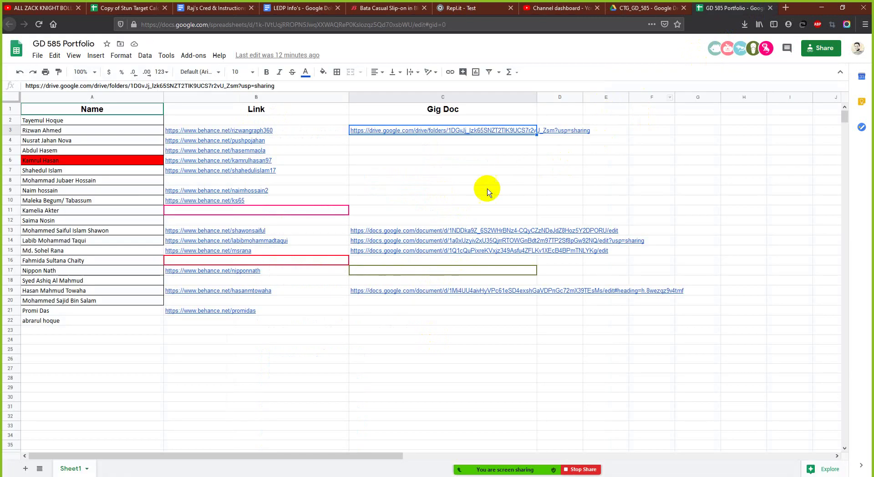
- Check the Gig Doc links in rows 13, 14, 15 and 19, opening row 19's document and closing it again
{"action": "left_click", "coordinate": [404, 233]}
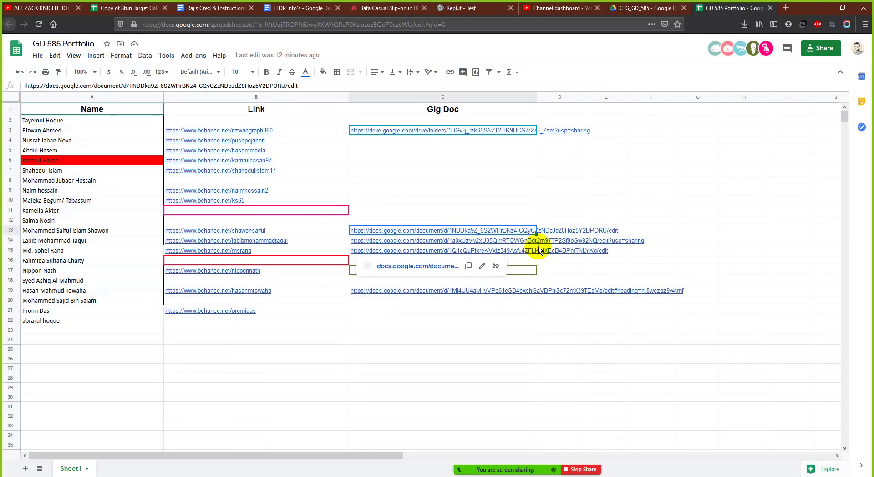
{"action": "left_click", "coordinate": [516, 243]}
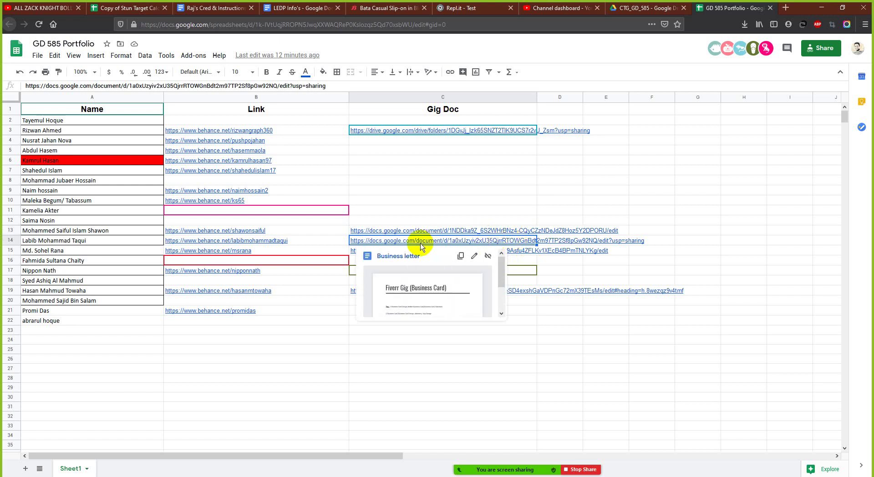
{"action": "left_click", "coordinate": [528, 251]}
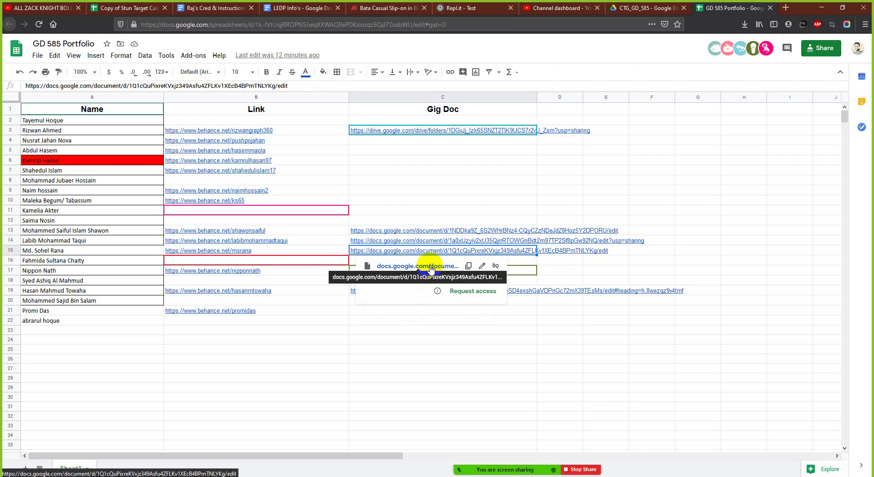
{"action": "left_click", "coordinate": [422, 330]}
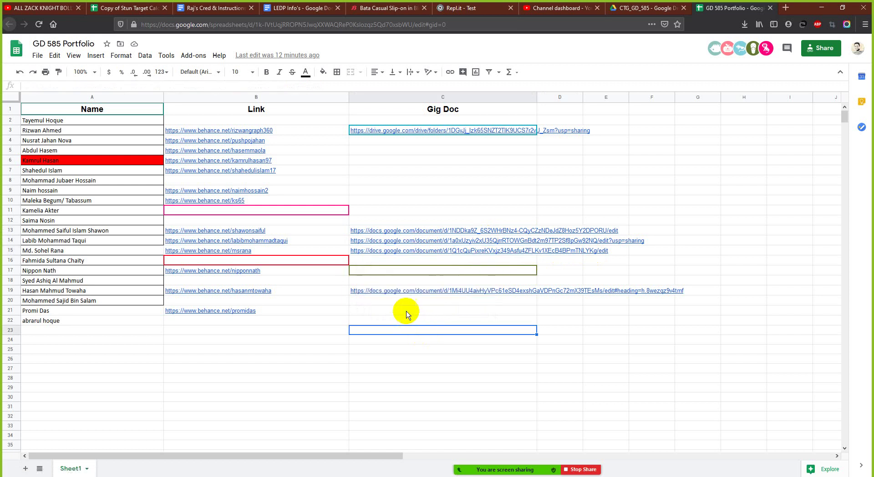
{"action": "left_click", "coordinate": [404, 293]}
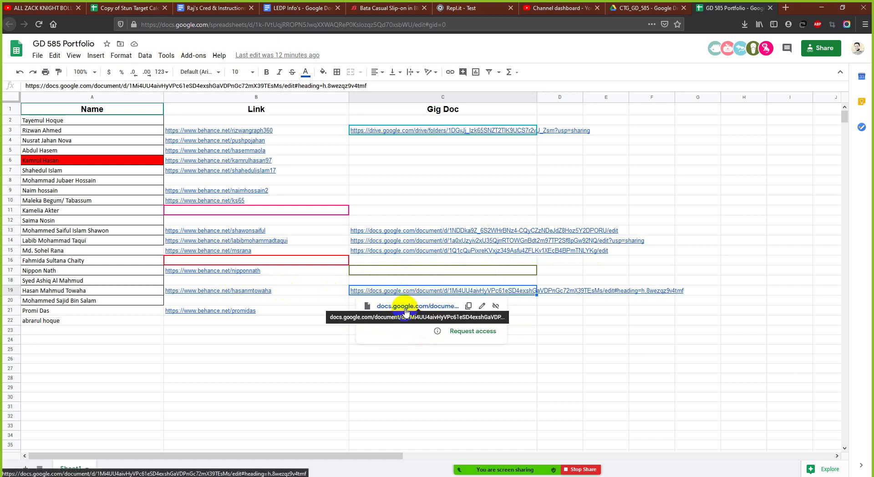
{"action": "left_click", "coordinate": [407, 306]}
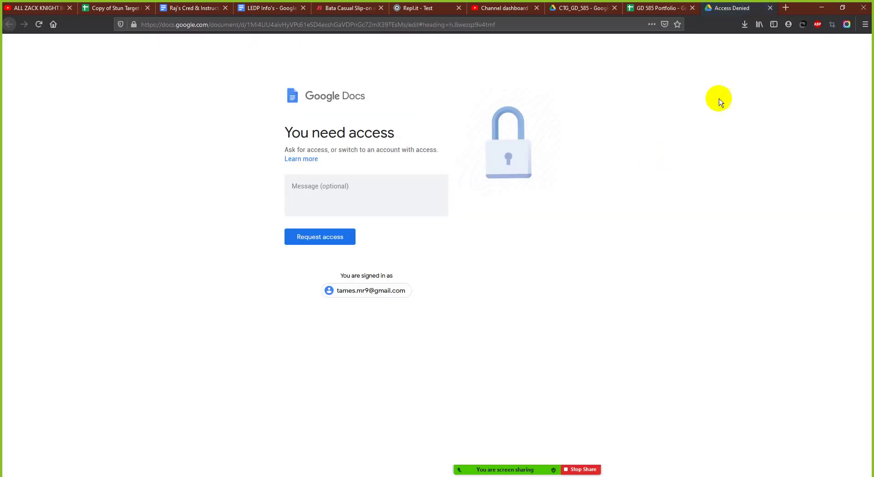
{"action": "left_click", "coordinate": [770, 8]}
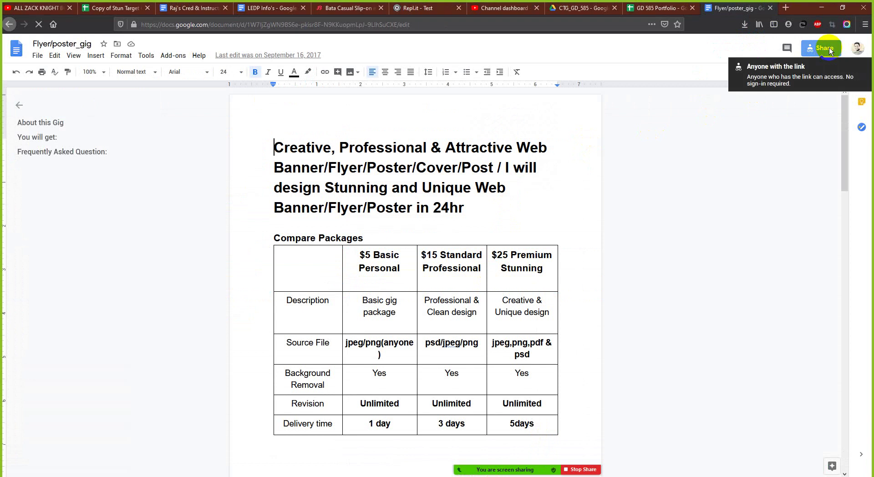
{"action": "left_click", "coordinate": [829, 49]}
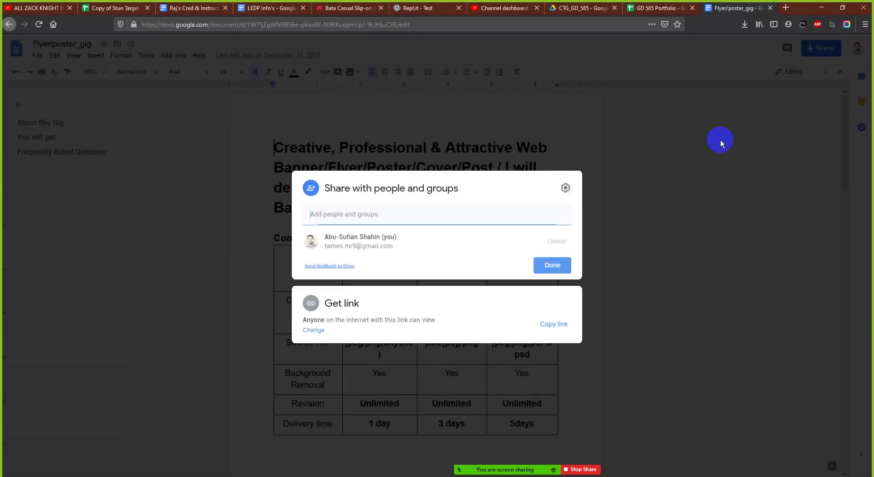
{"action": "left_click", "coordinate": [420, 45]}
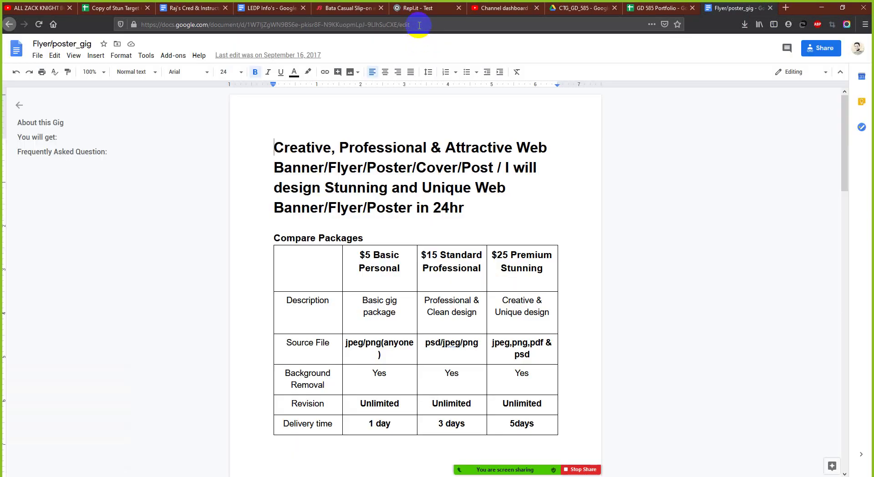
{"action": "left_click", "coordinate": [419, 25]}
{"action": "left_click", "coordinate": [689, 222]}
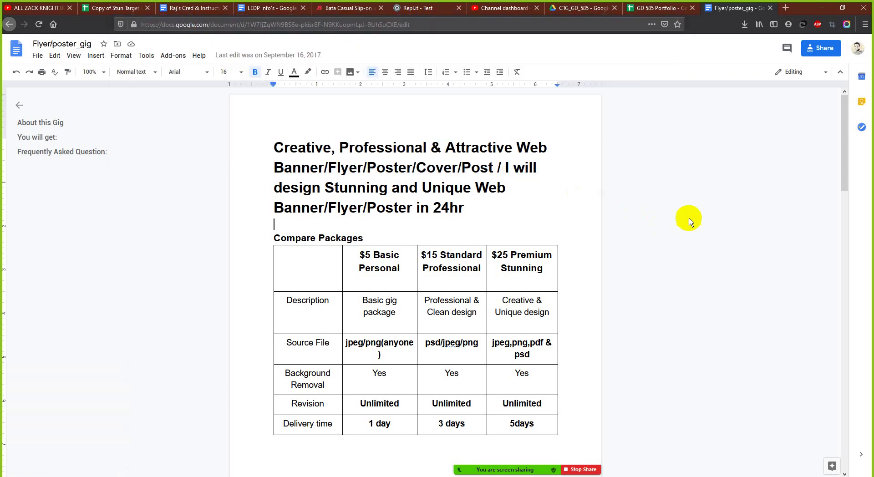
- Set the general link access of the Flyer/poster_gig document to Restricted in its sharing settings
{"action": "left_click", "coordinate": [823, 50]}
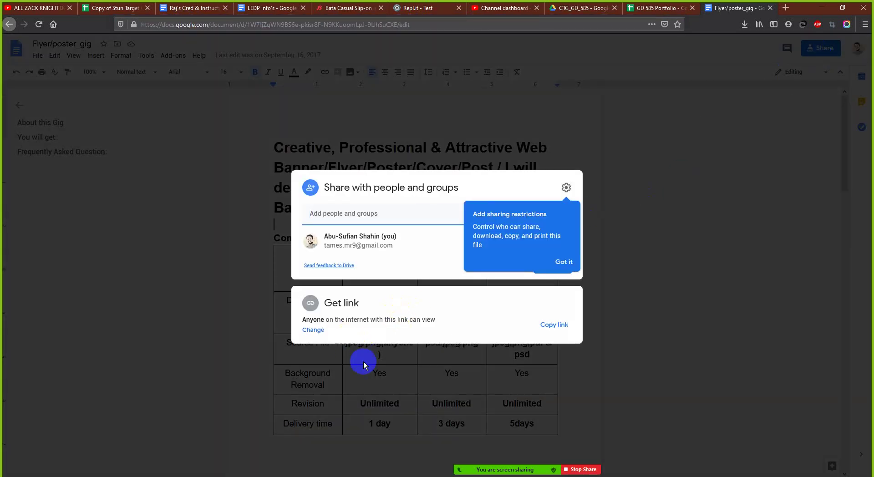
{"action": "left_click", "coordinate": [291, 301]}
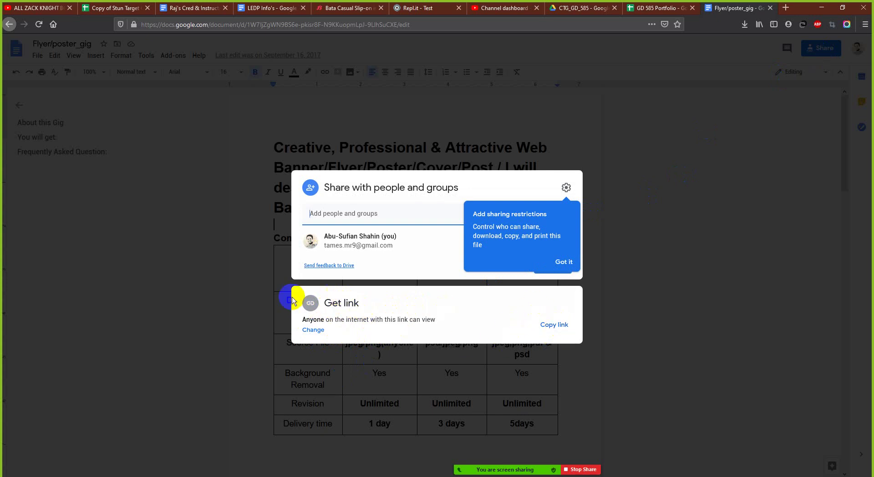
{"action": "left_click", "coordinate": [289, 319]}
{"action": "left_click", "coordinate": [317, 339]}
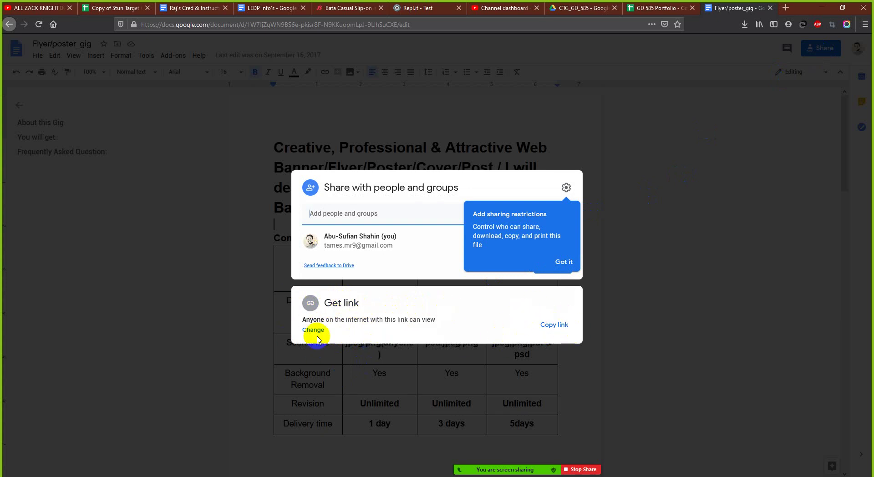
{"action": "left_click", "coordinate": [297, 322]}
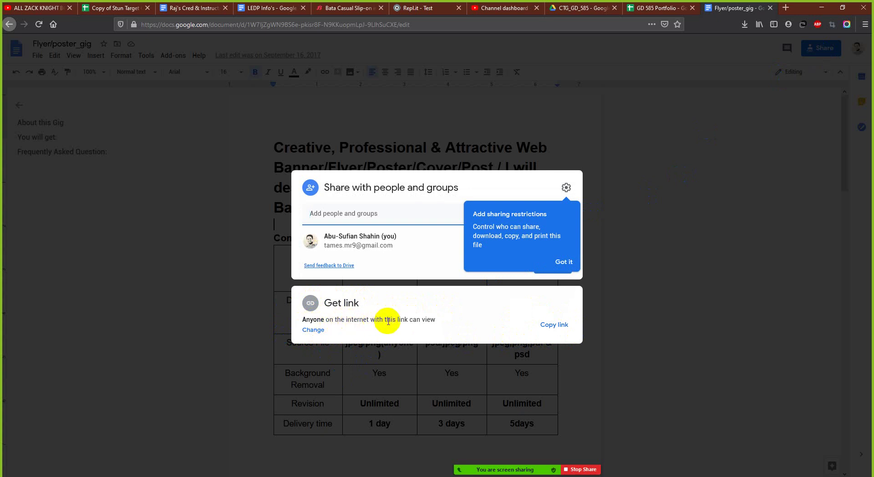
{"action": "left_click", "coordinate": [313, 330]}
{"action": "left_click", "coordinate": [382, 296]}
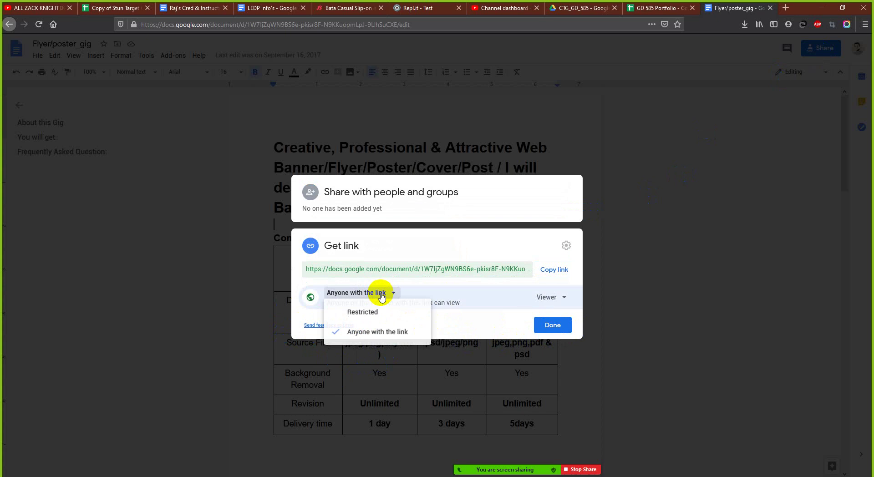
{"action": "left_click", "coordinate": [363, 312]}
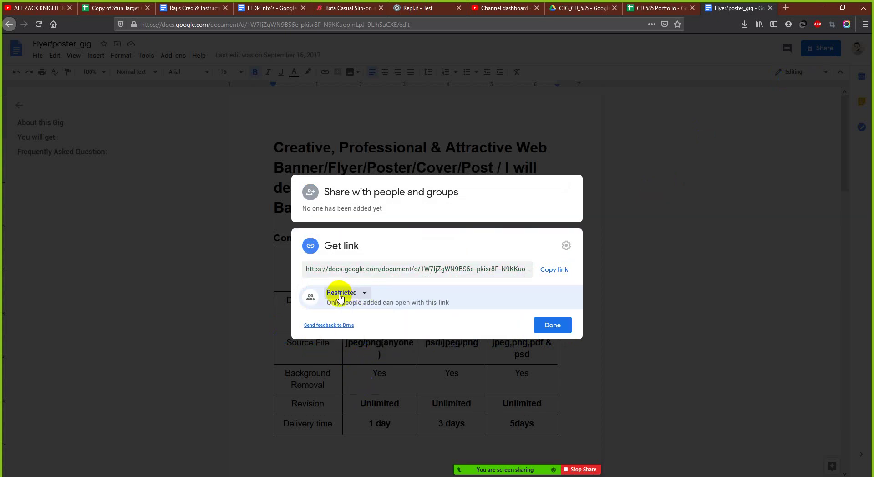
- Set the link access to Anyone with the link, copy the sharing link and finish sharing
{"action": "left_click", "coordinate": [364, 293]}
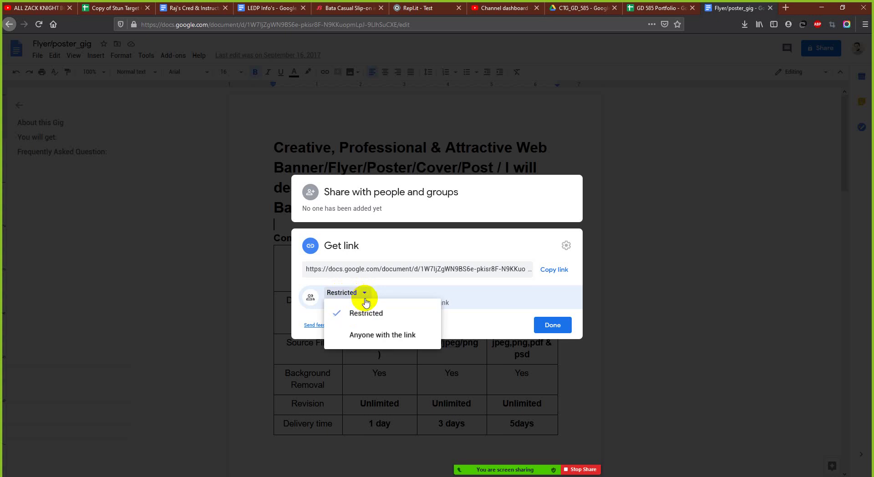
{"action": "left_click", "coordinate": [375, 337]}
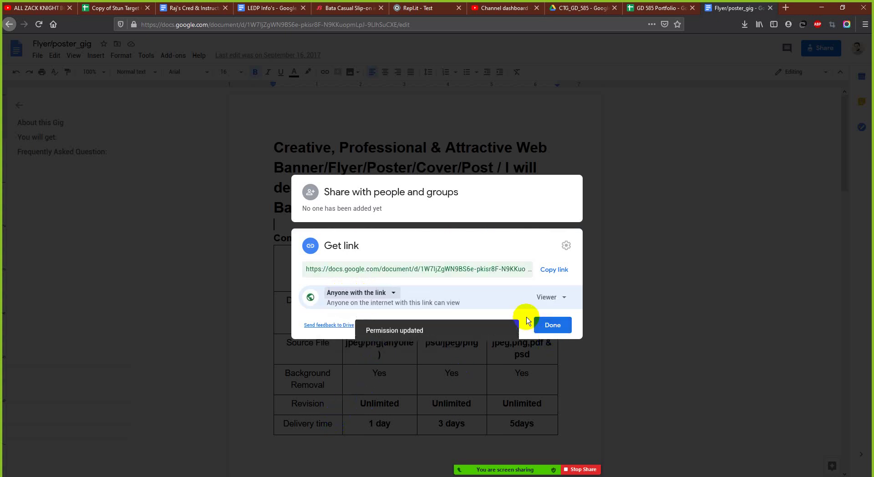
{"action": "left_click", "coordinate": [554, 269]}
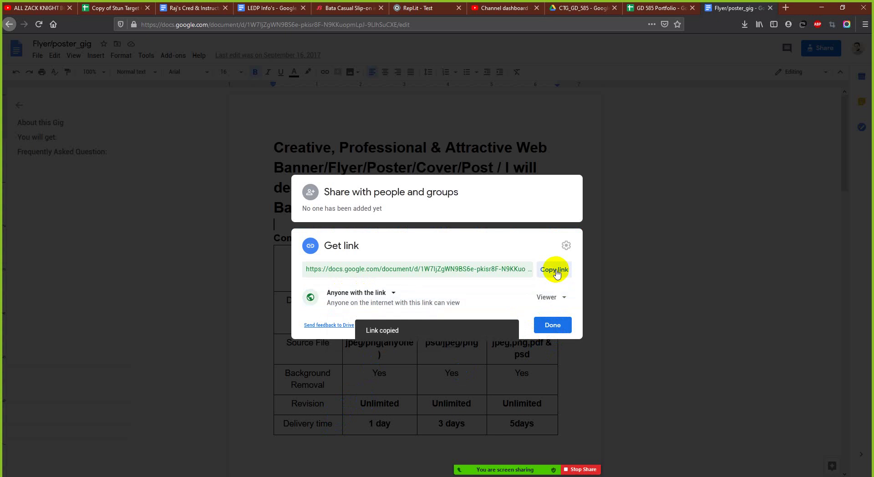
{"action": "left_click", "coordinate": [553, 326]}
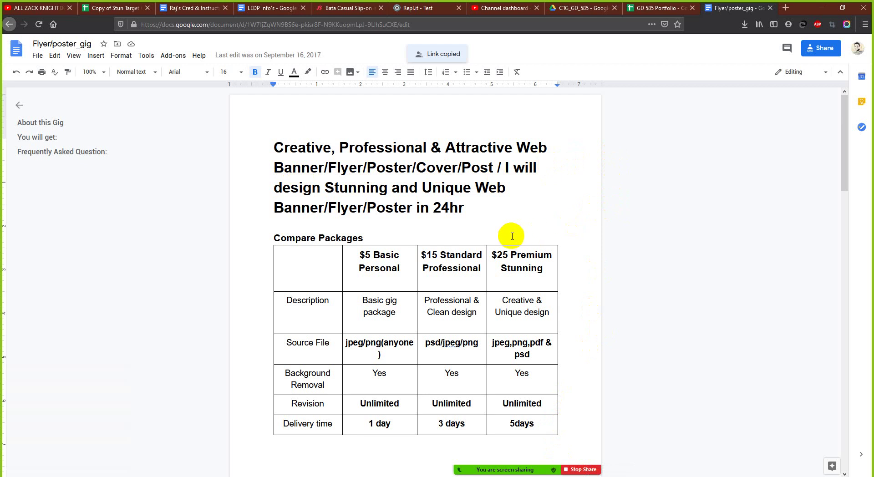
- Review the flyer/poster gig document's deliverables, required client materials, frequently asked questions and tags
{"action": "scroll", "coordinate": [512, 233], "scroll_direction": "down", "scroll_amount": 6}
{"action": "scroll", "coordinate": [517, 233], "scroll_direction": "down", "scroll_amount": 14}
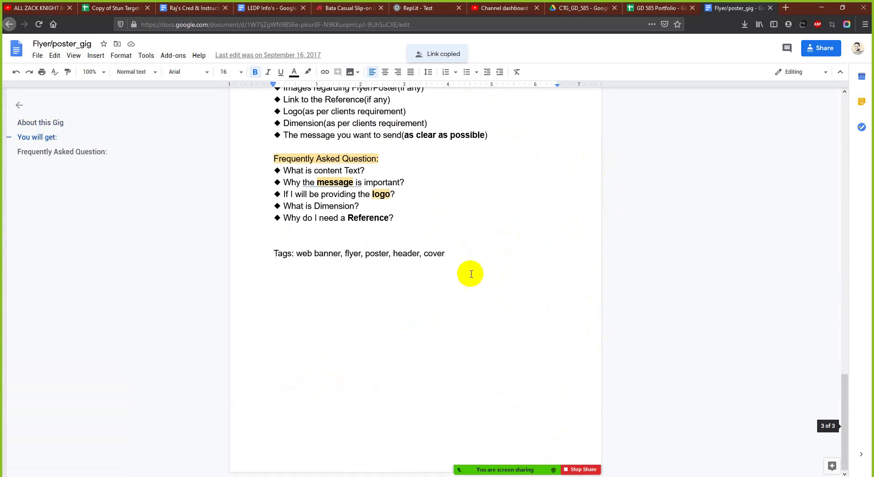
{"action": "scroll", "coordinate": [463, 256], "scroll_direction": "up", "scroll_amount": 2}
{"action": "scroll", "coordinate": [464, 255], "scroll_direction": "up", "scroll_amount": 4}
{"action": "scroll", "coordinate": [510, 324], "scroll_direction": "down", "scroll_amount": 2}
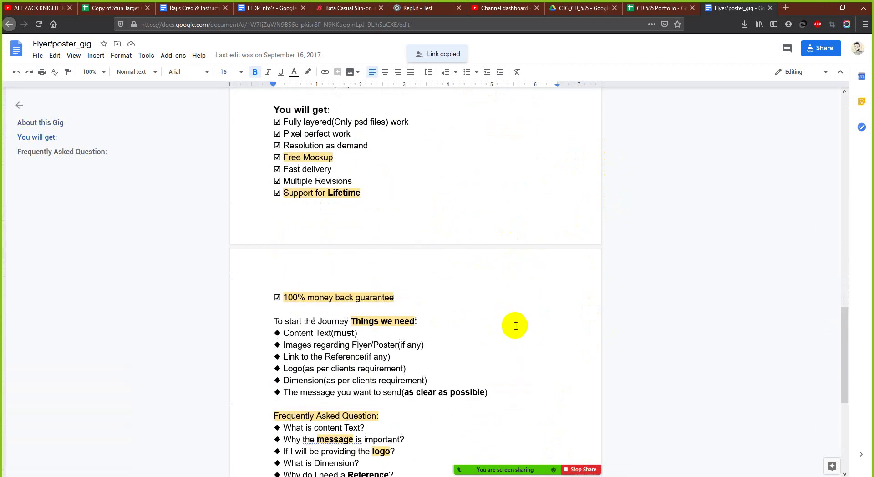
{"action": "scroll", "coordinate": [521, 339], "scroll_direction": "down", "scroll_amount": 1}
{"action": "scroll", "coordinate": [521, 344], "scroll_direction": "up", "scroll_amount": 16}
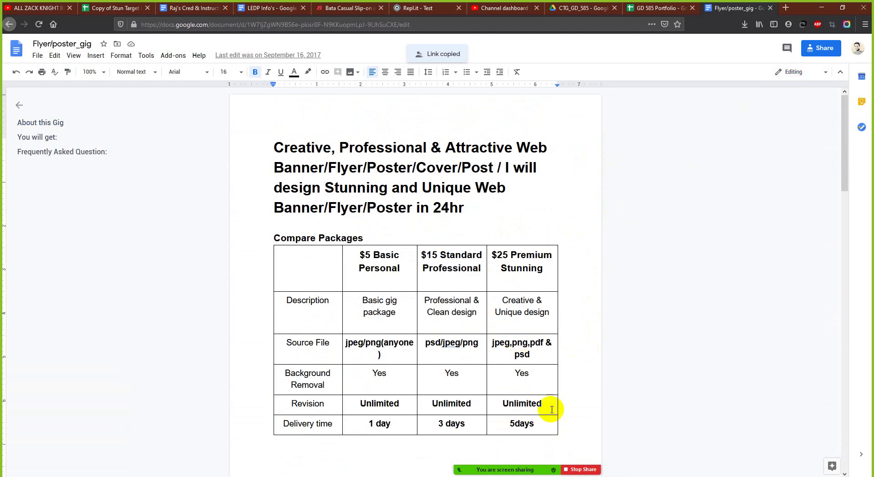
- Switch to the Zoom meeting and minimize the group chat
{"action": "mouse_move", "coordinate": [497, 470]}
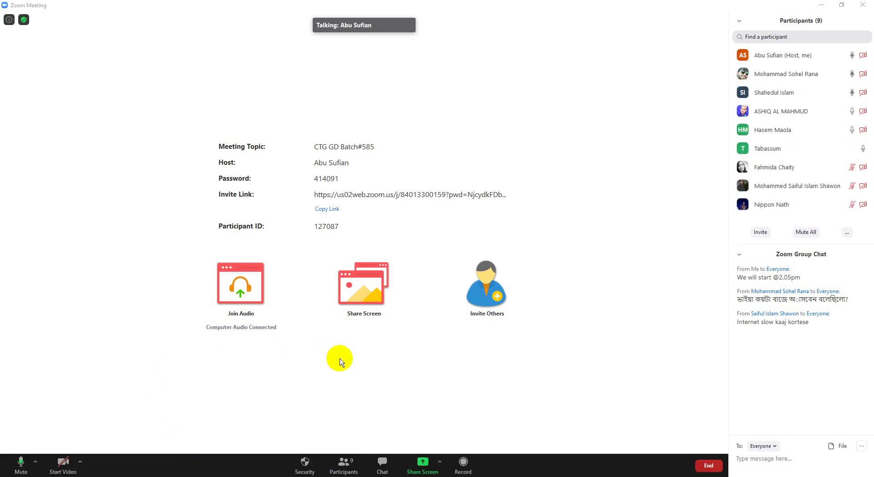
{"action": "left_click", "coordinate": [739, 255]}
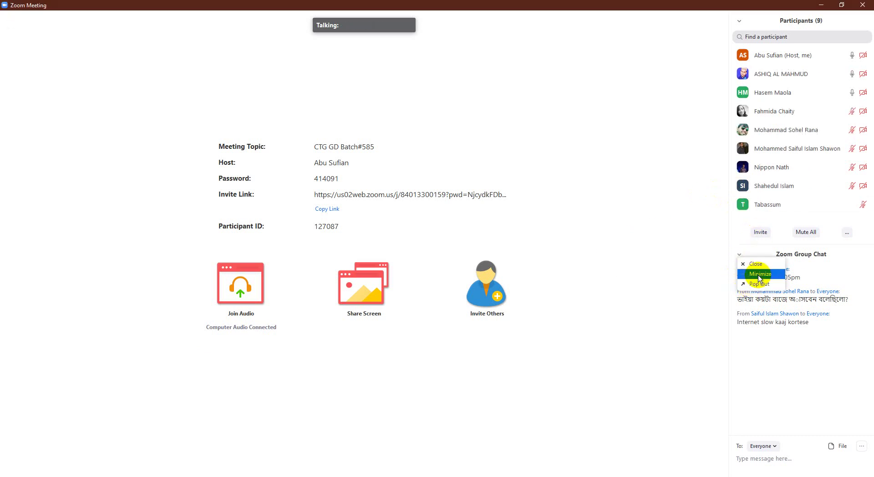
{"action": "left_click", "coordinate": [759, 274]}
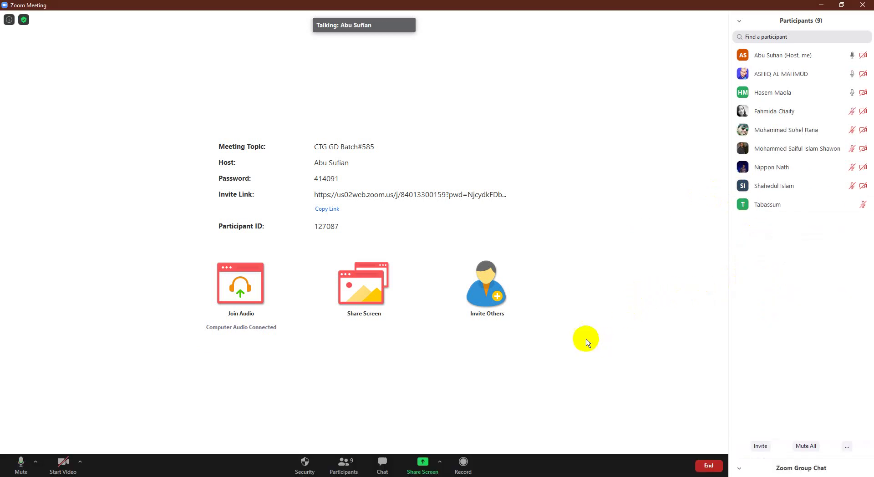